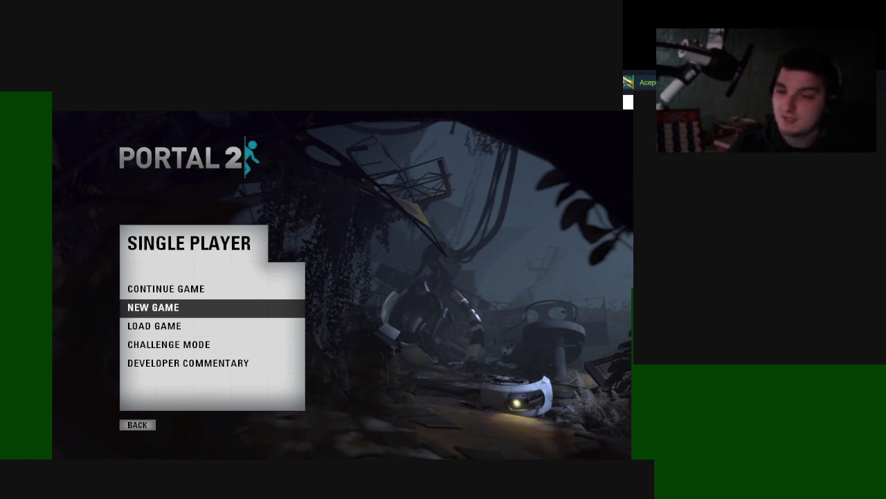
left_click(178, 307)
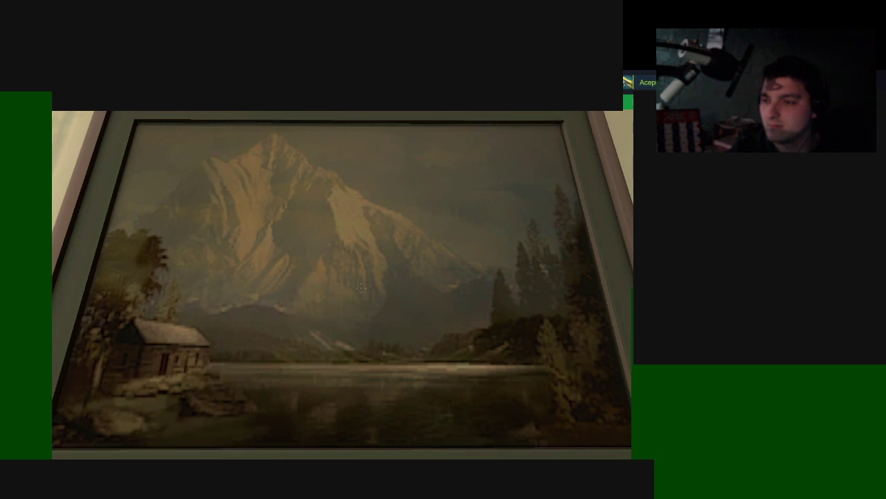
key("s")
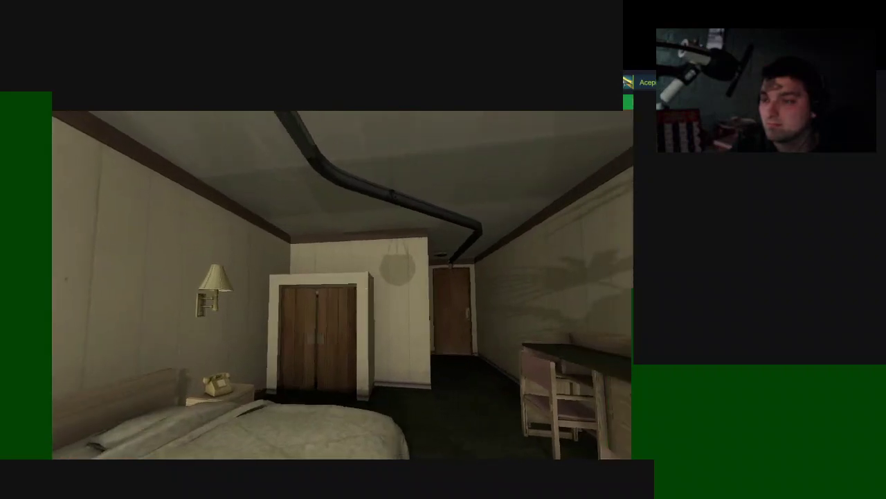
key("w")
key("w")
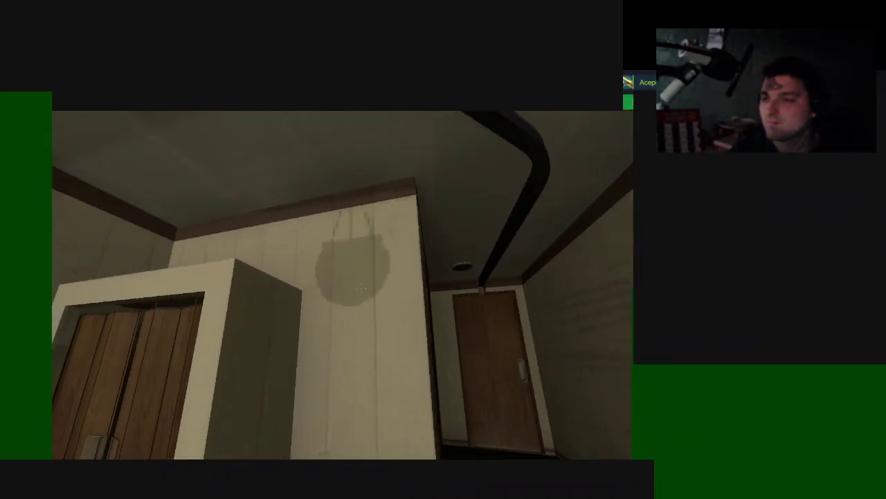
key("w")
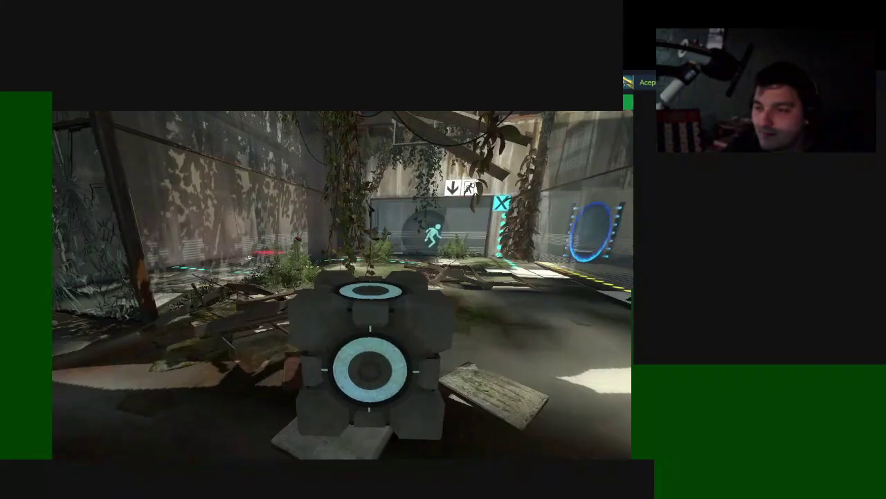
key("e")
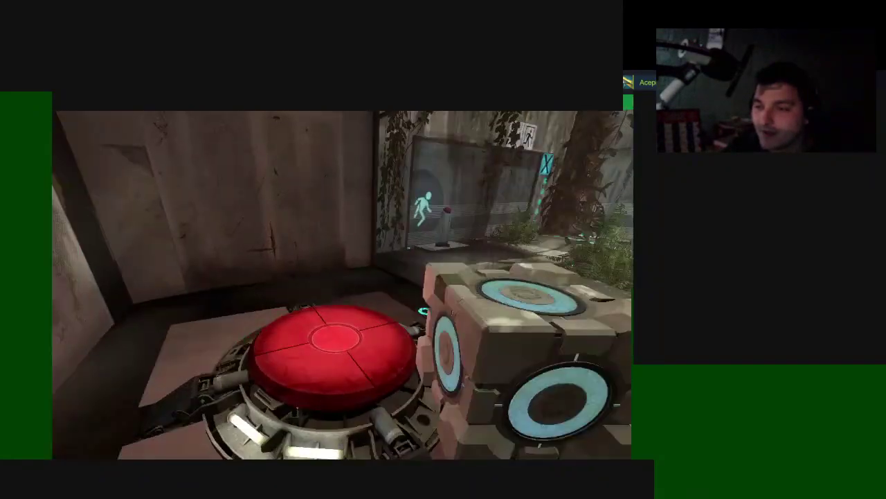
key("e")
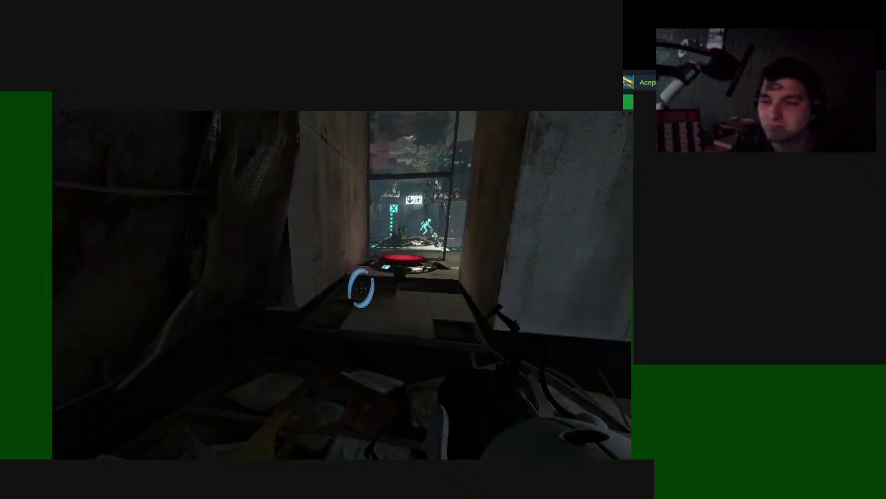
key("w")
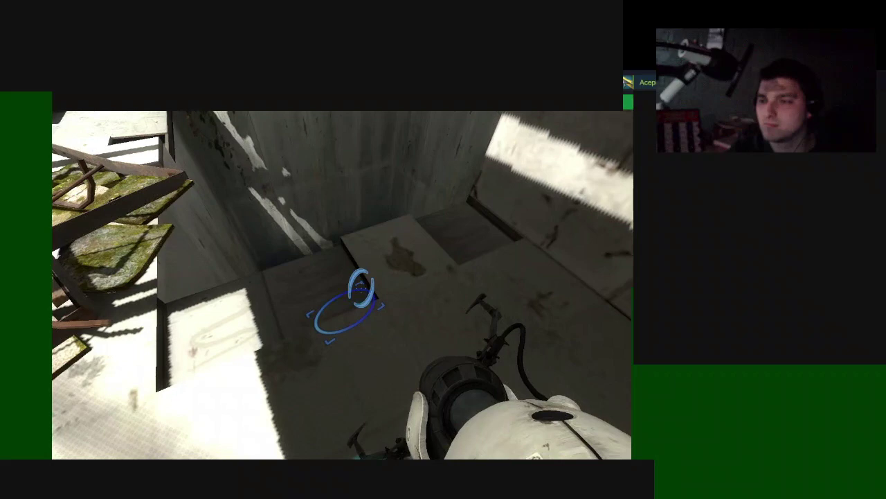
left_click(341, 285)
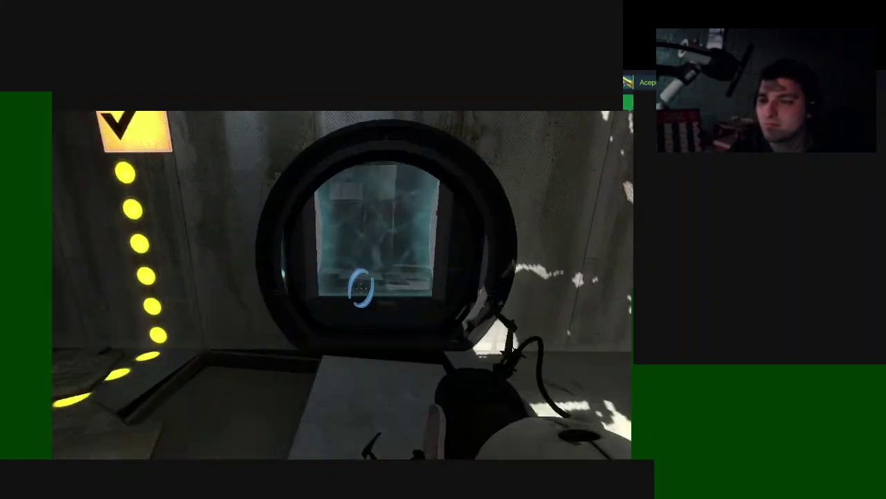
key("w")
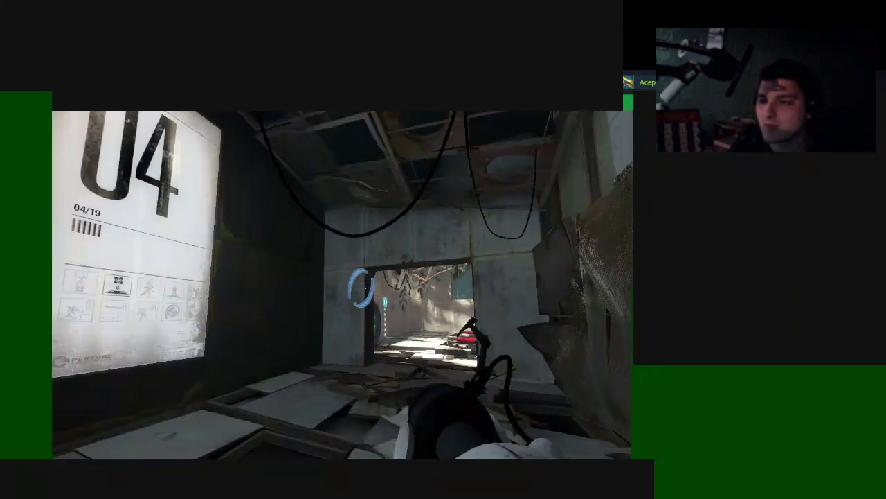
key("w")
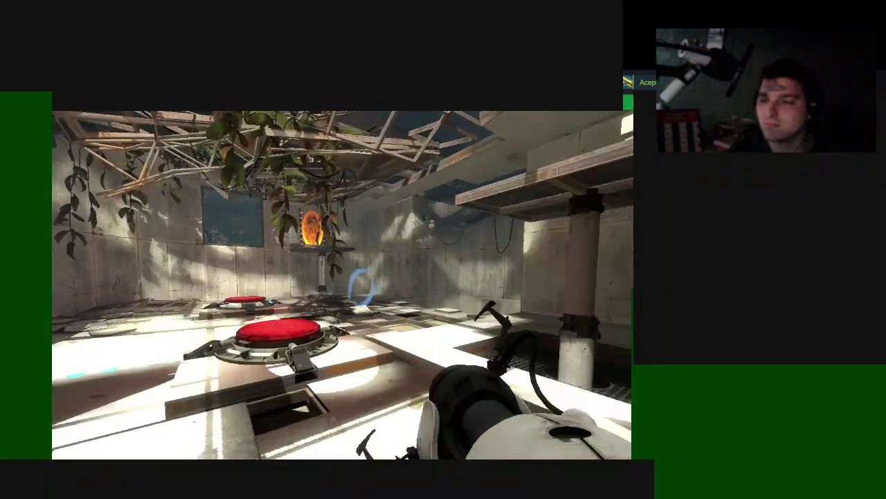
key("w")
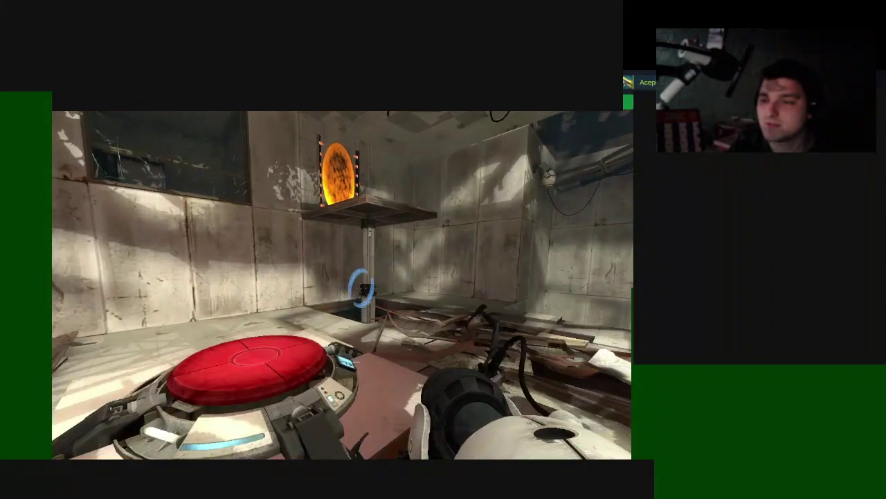
key("w")
key("w")
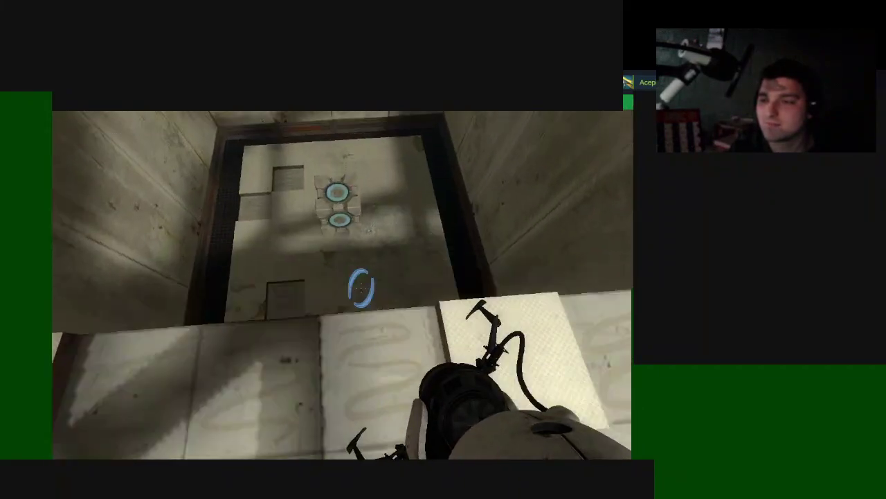
key("w")
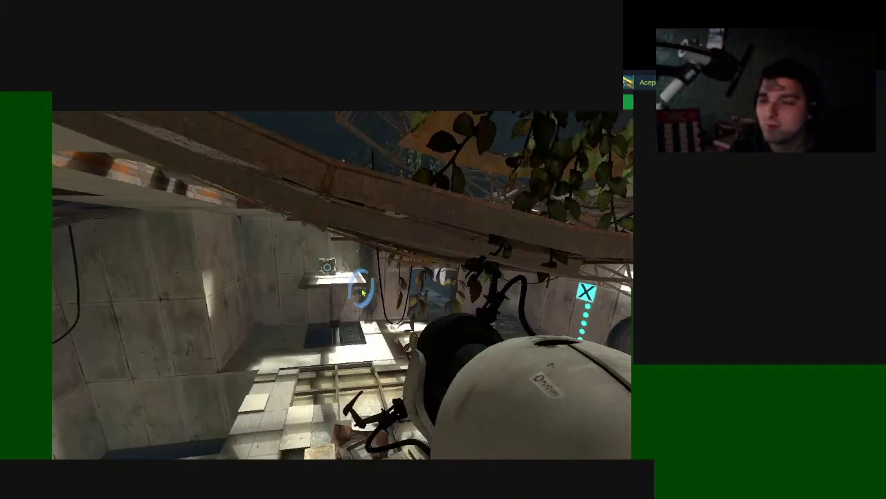
key("w")
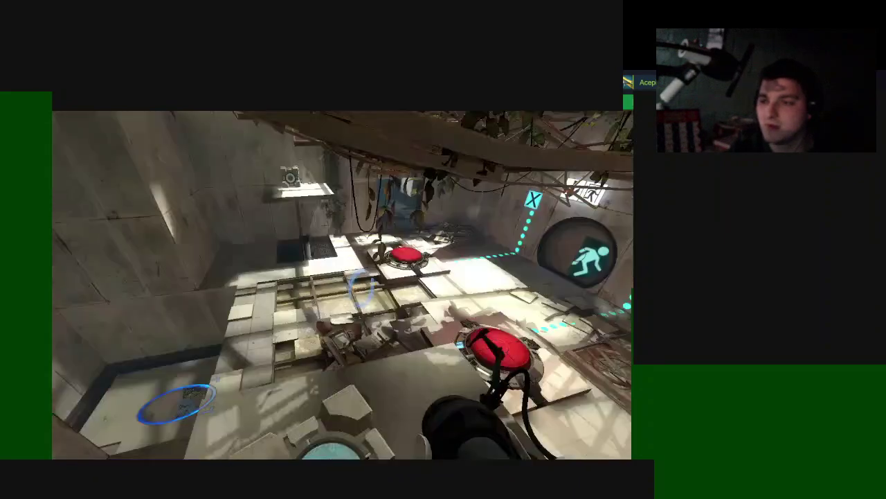
key("e")
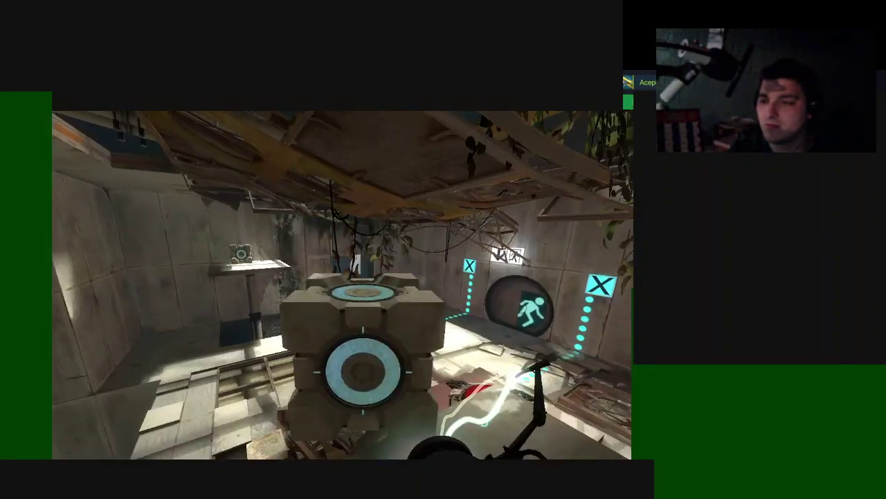
key("w")
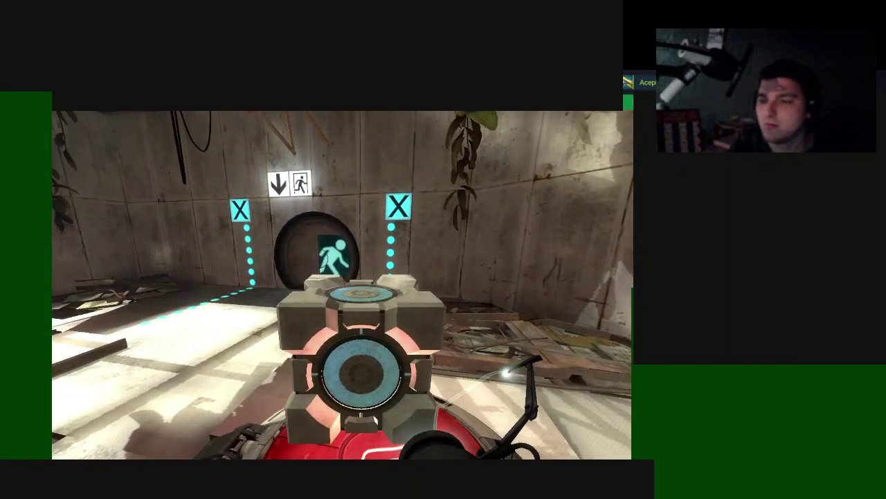
key("e")
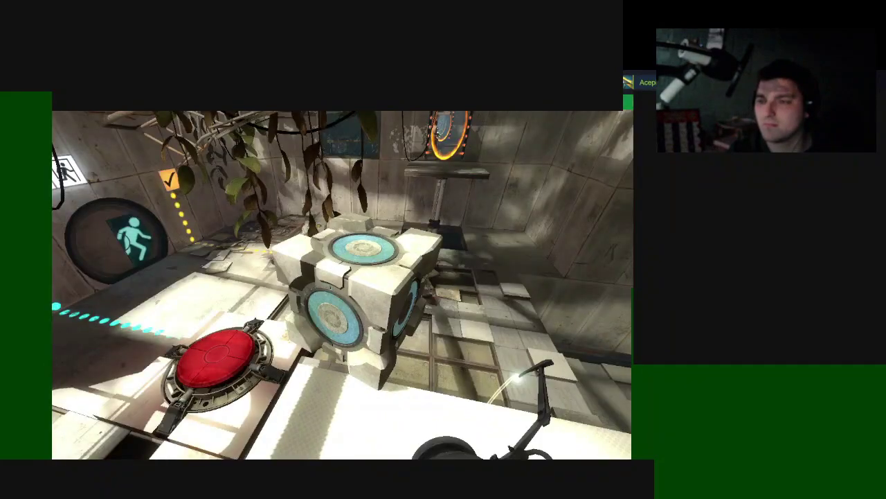
key("e")
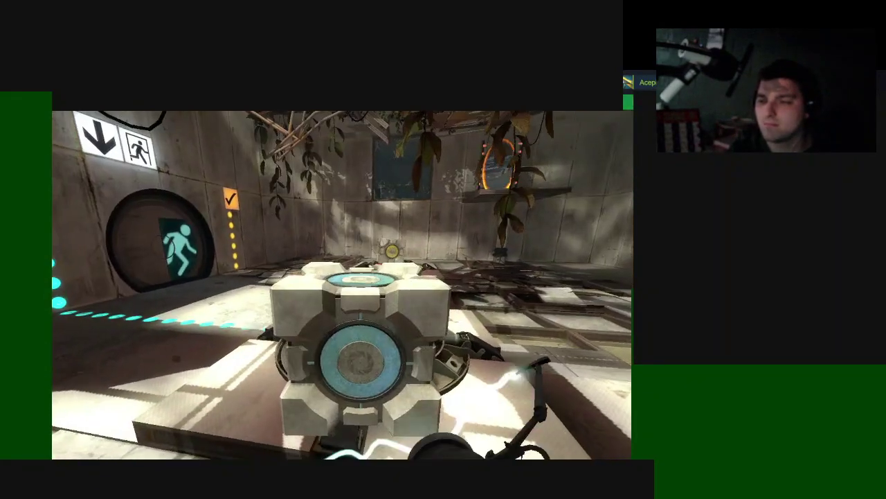
key("e")
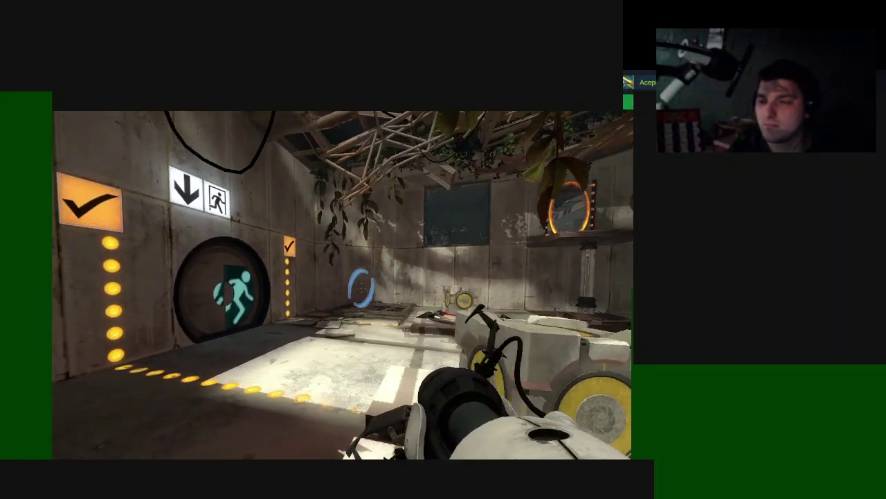
key("w")
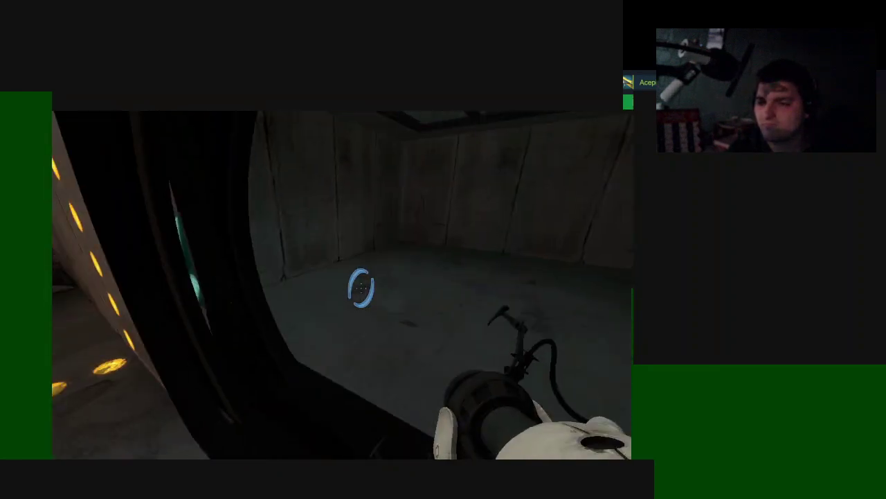
key("w")
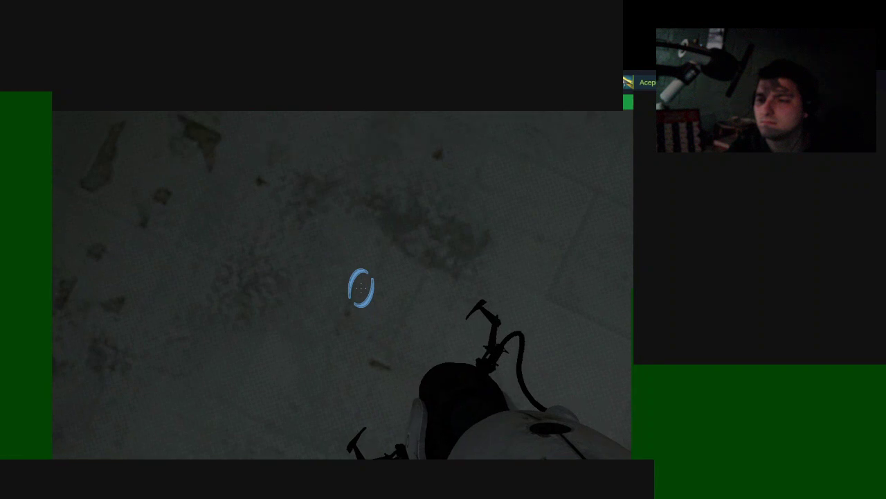
left_click(361, 287)
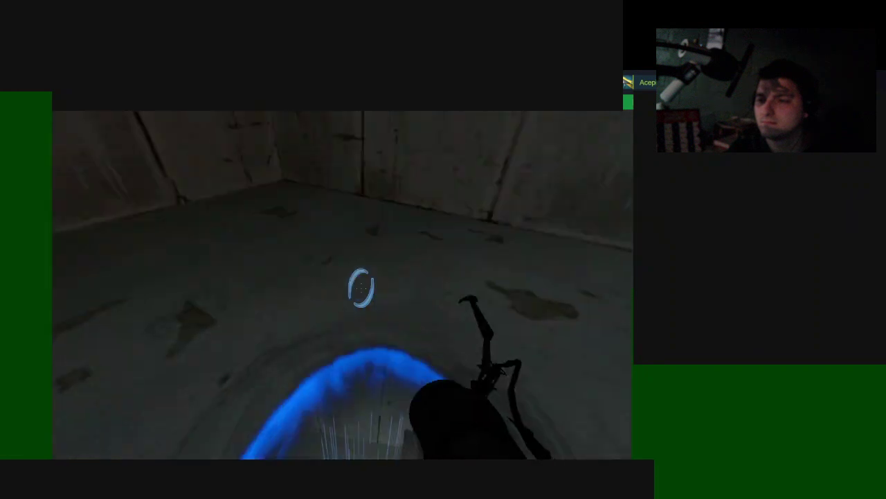
right_click(360, 287)
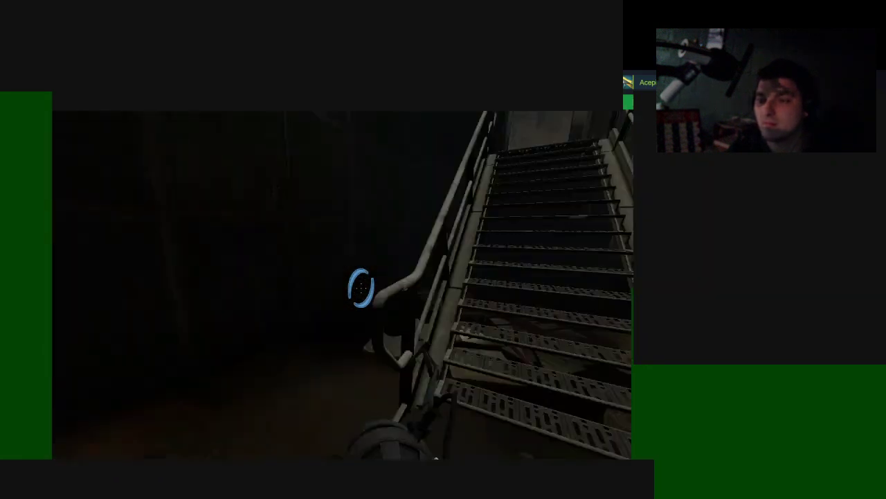
key("w")
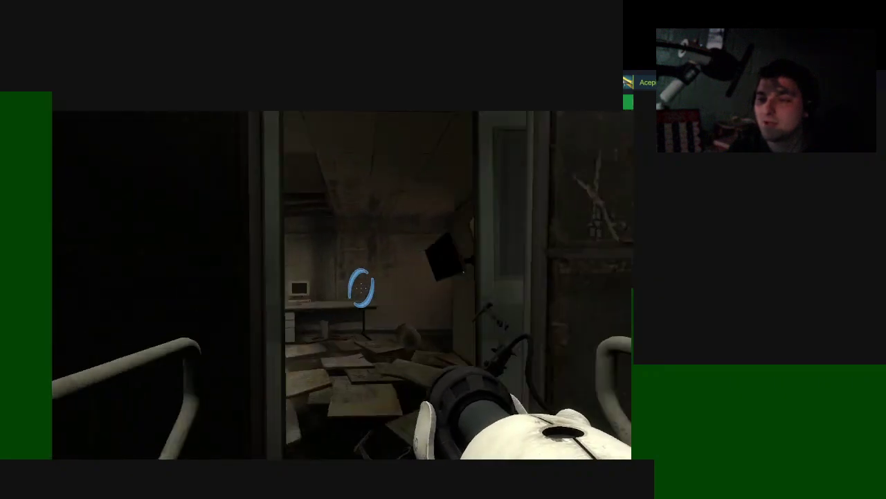
key("w")
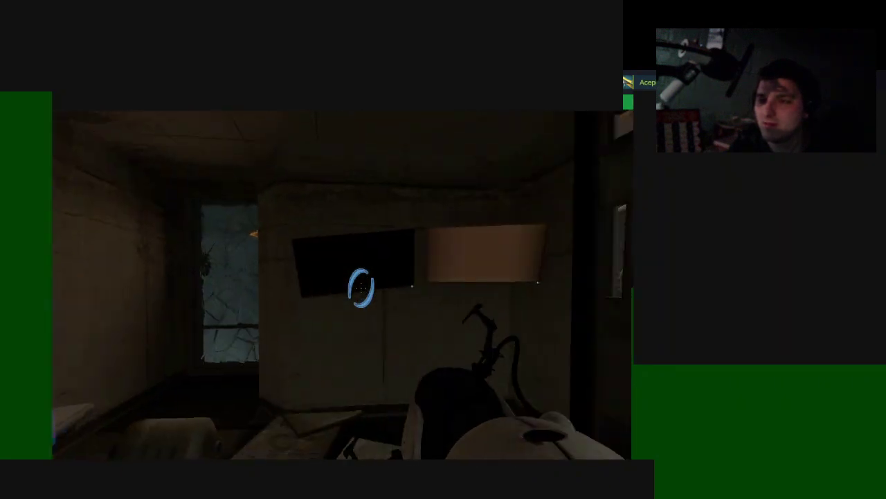
key("w")
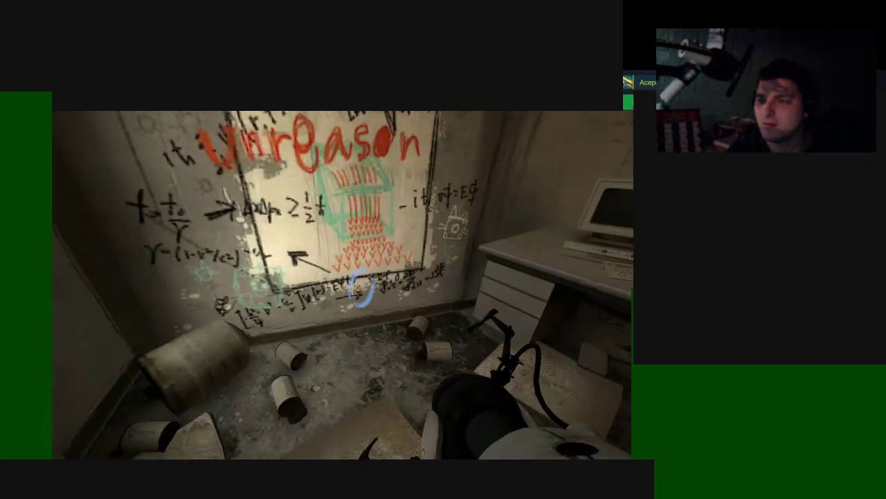
key("s")
key("w")
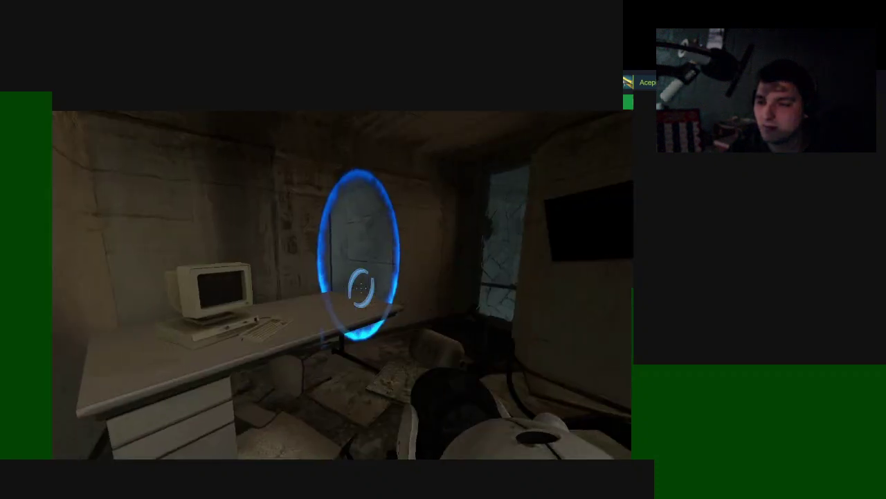
key("w")
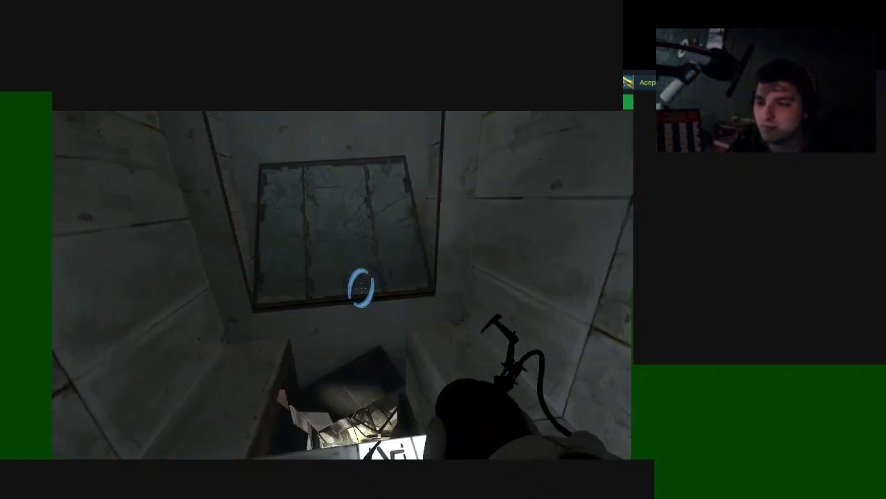
key("w")
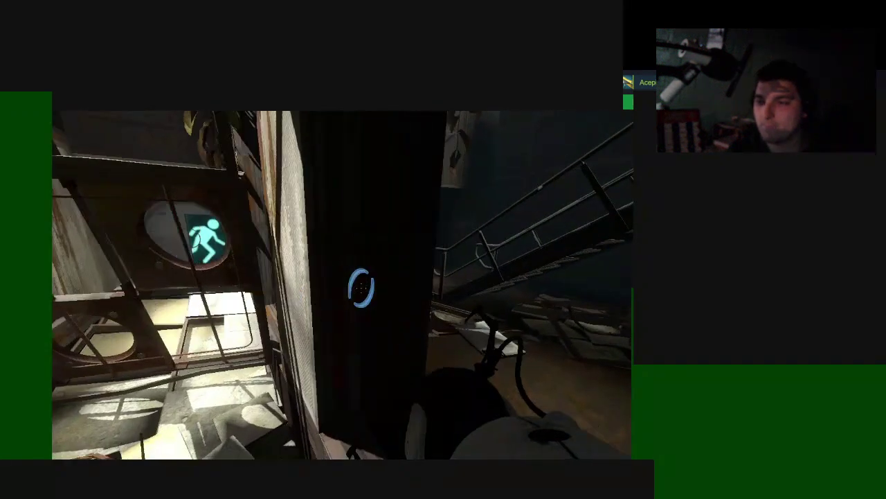
key("w")
key("w")
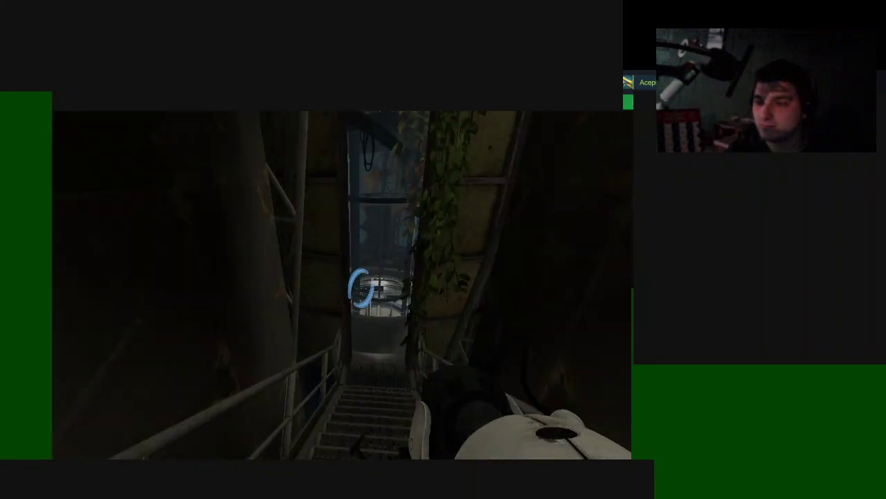
key("w")
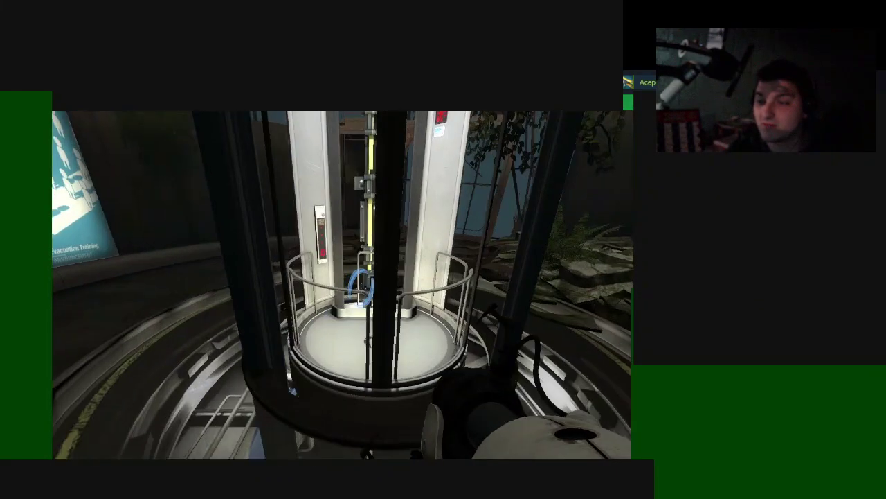
key("w")
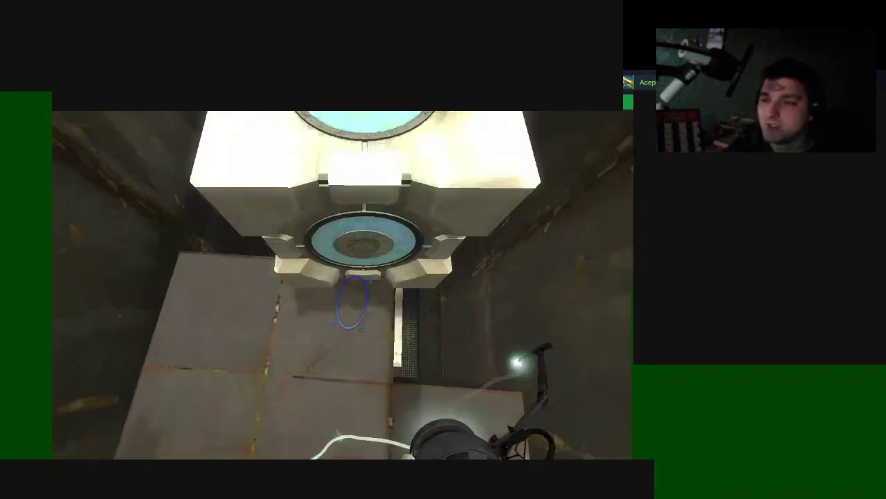
left_click(343, 305)
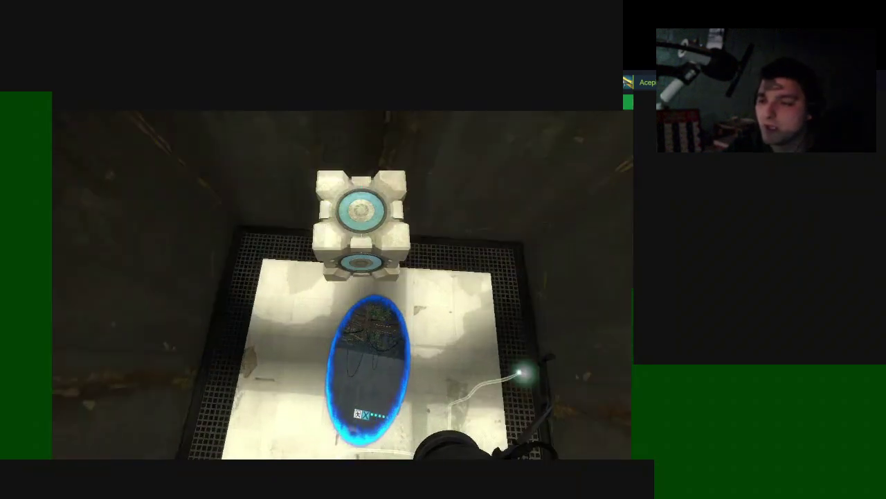
key("w")
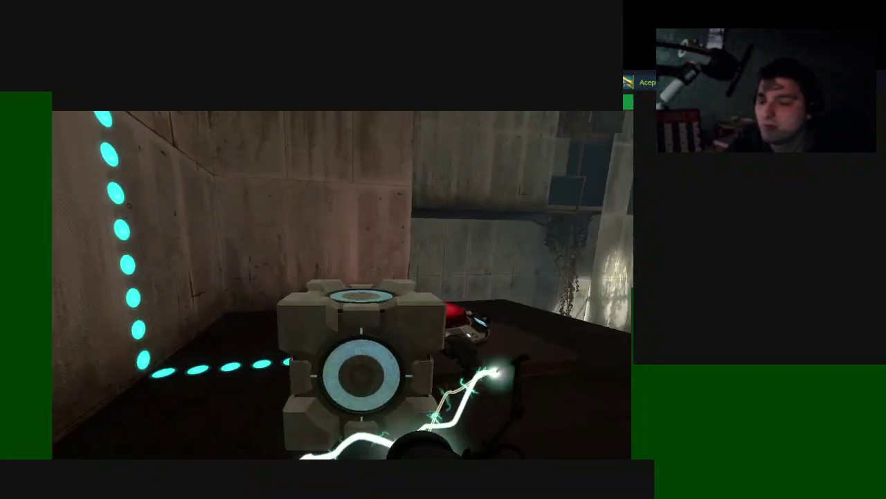
key("e")
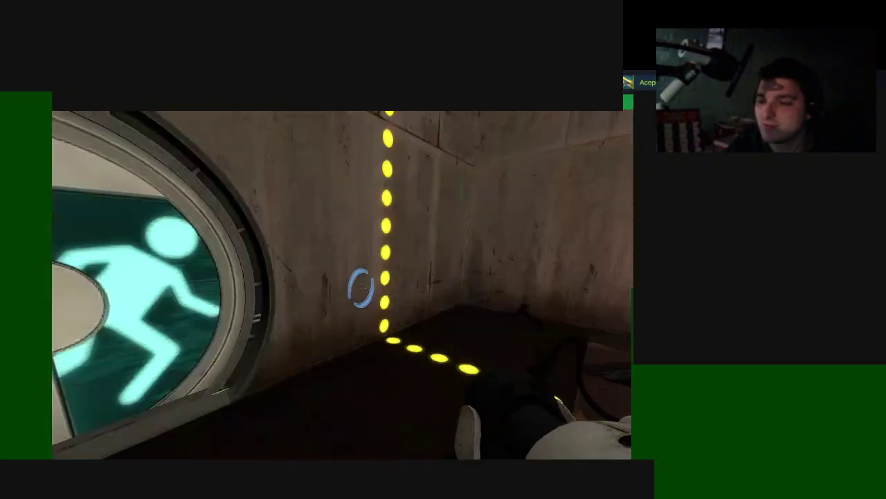
key("w")
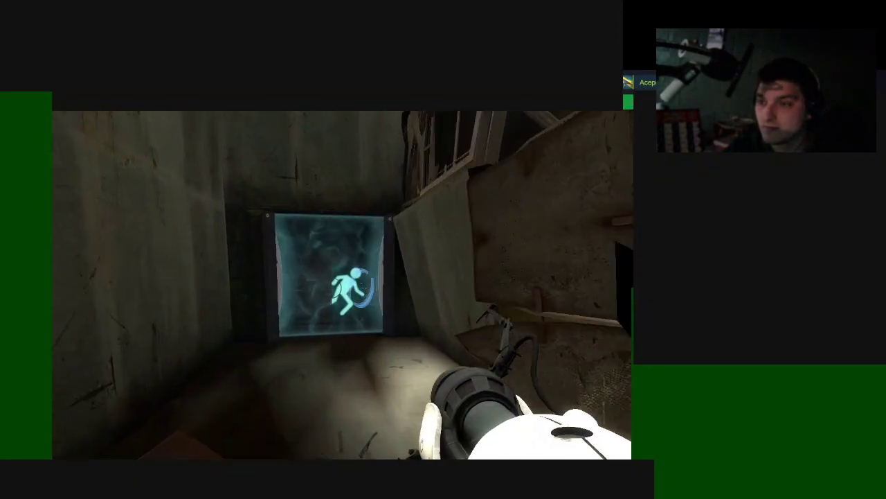
key("w")
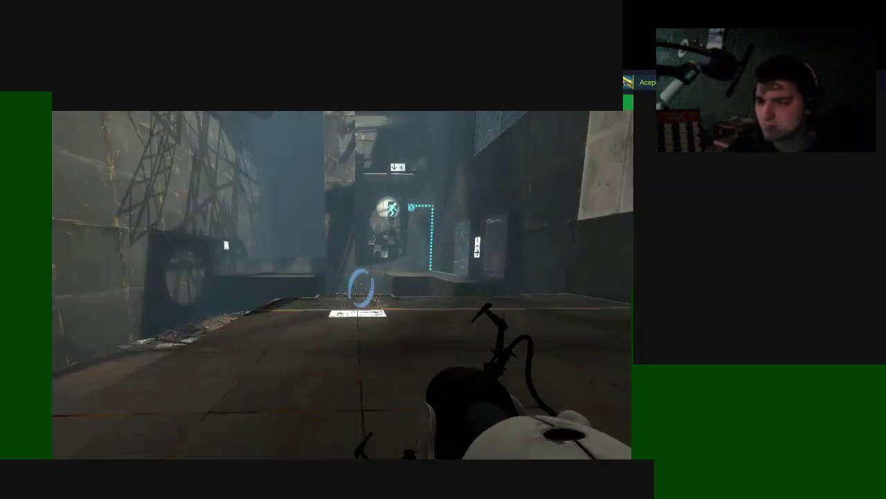
key("w")
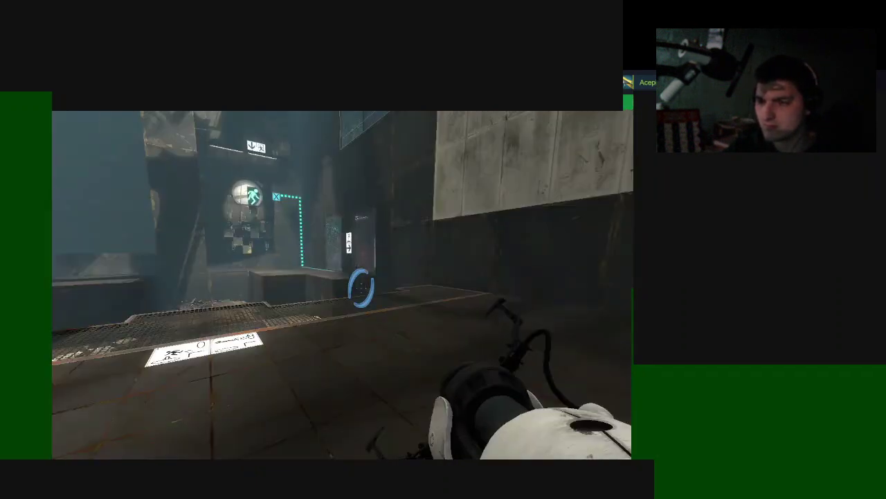
key("w")
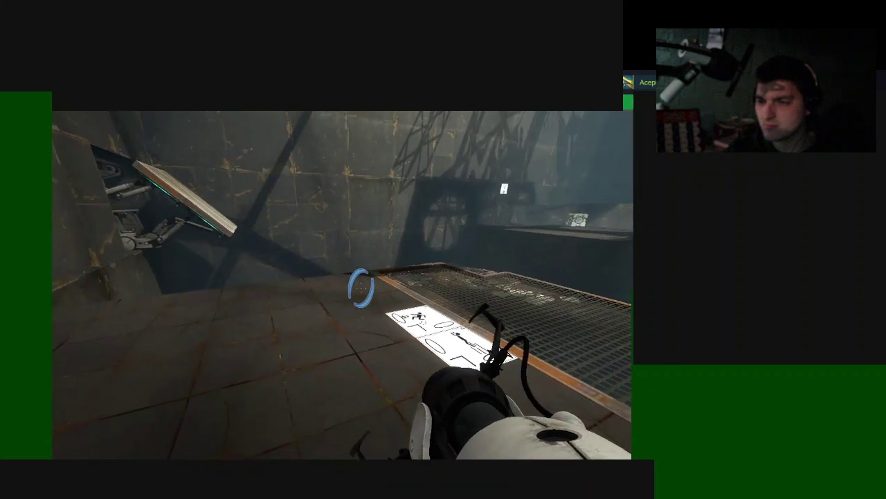
key("w")
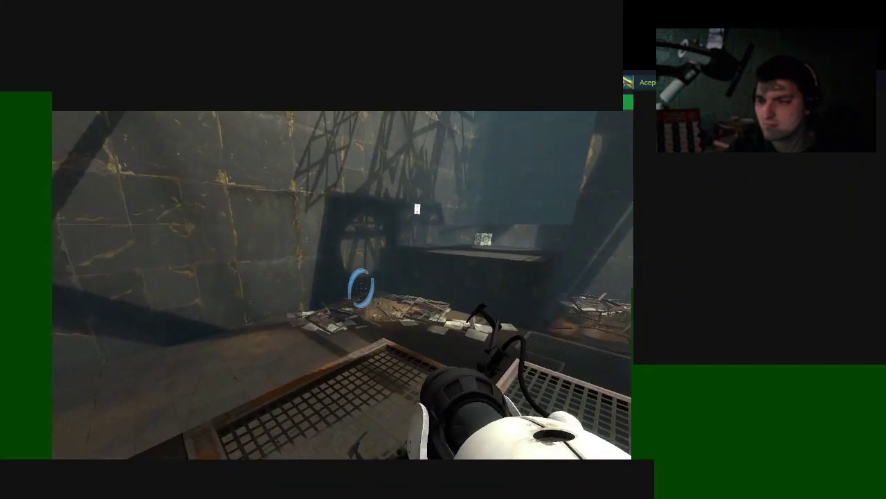
key("w")
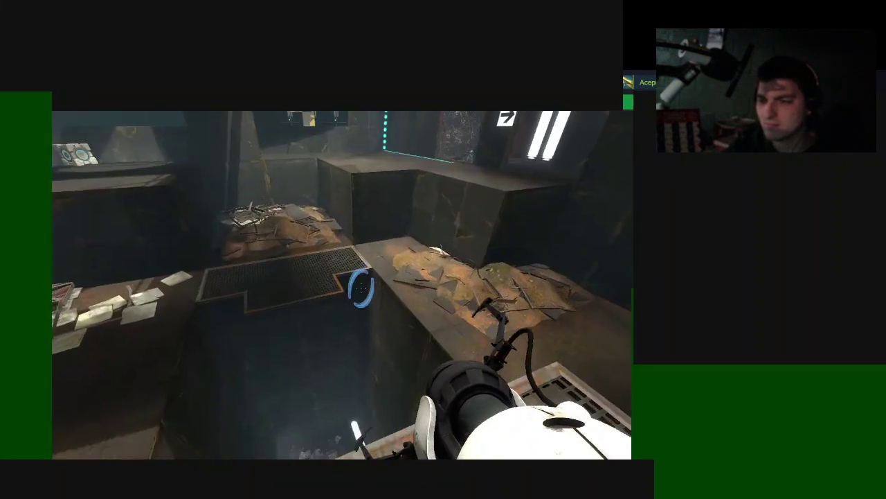
key("w")
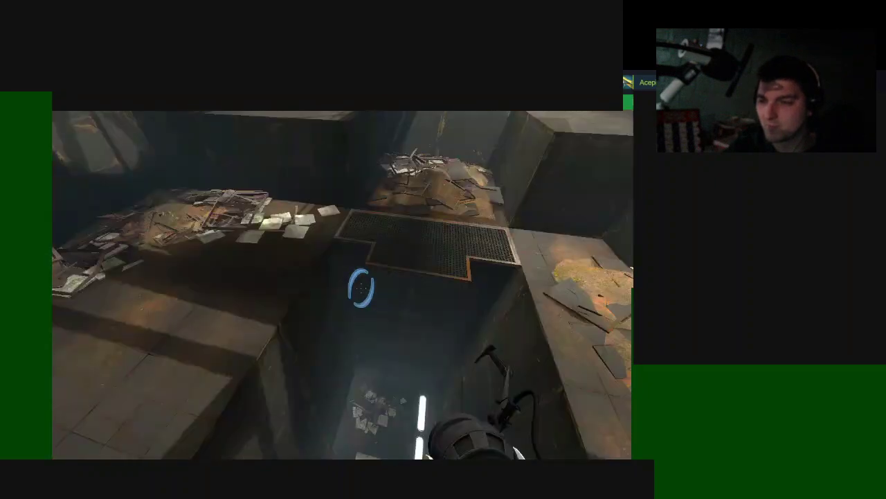
key("w")
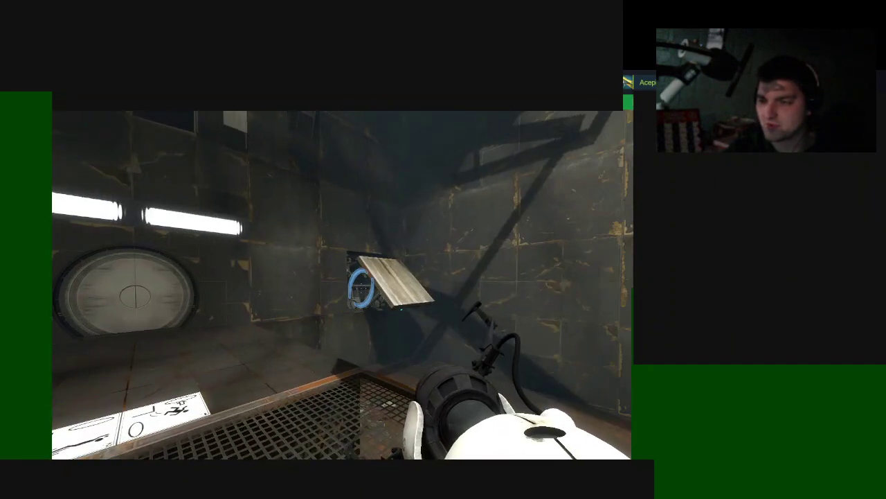
key("w")
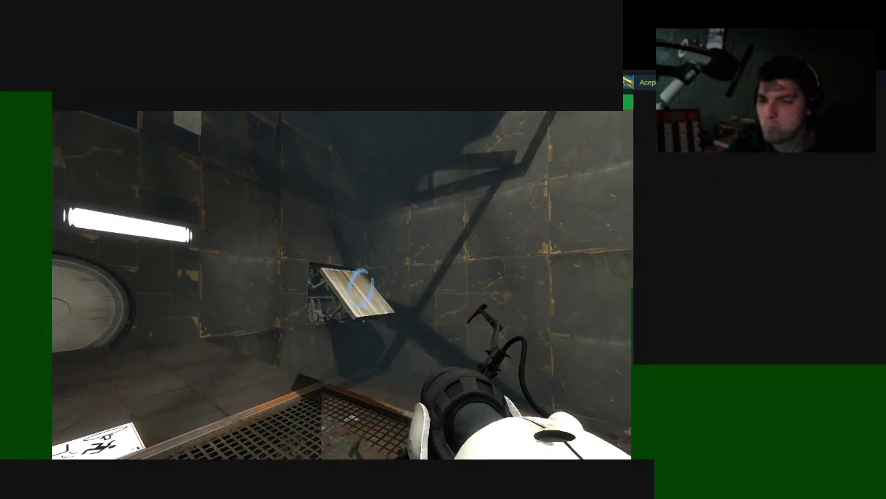
right_click(360, 287)
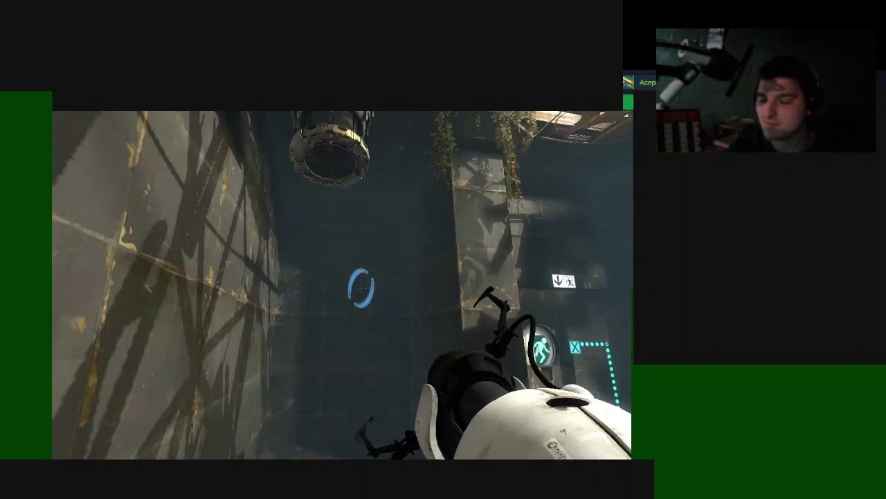
key("w")
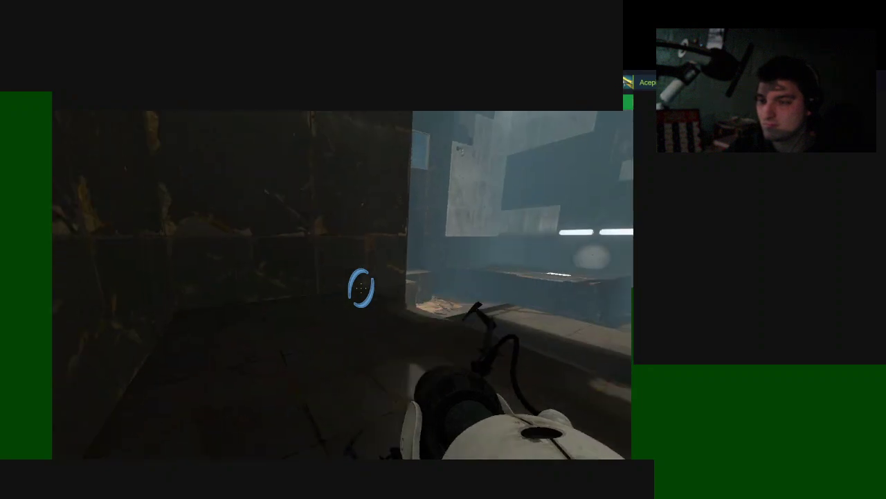
key("w")
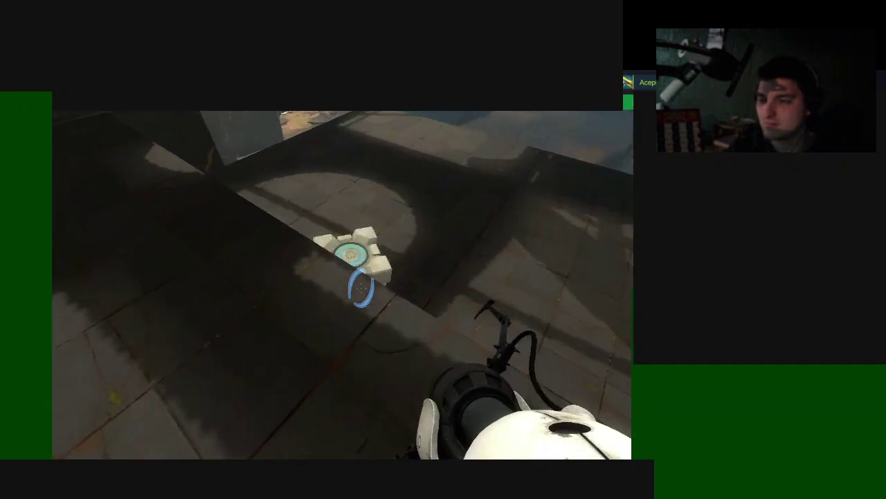
key("e")
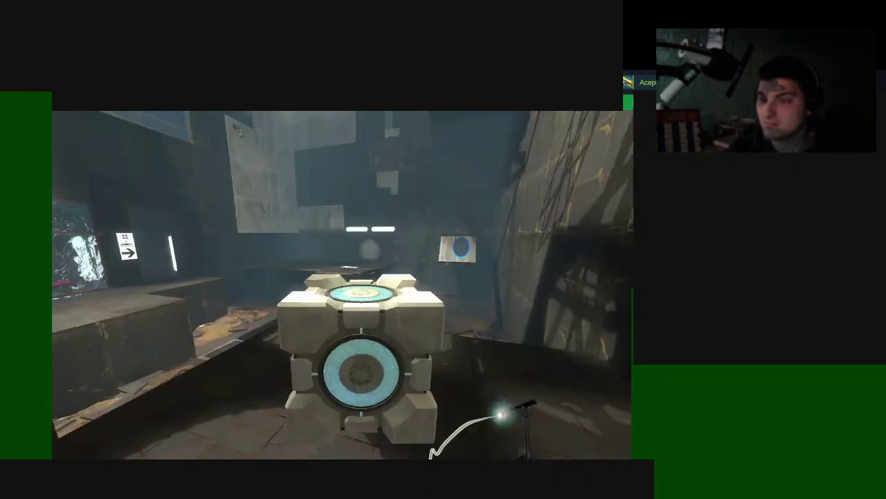
key("w")
key("w")
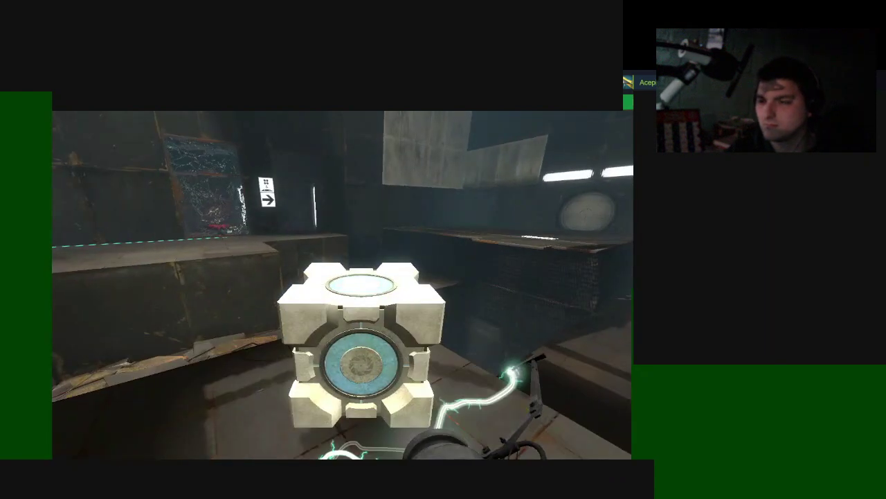
key("w")
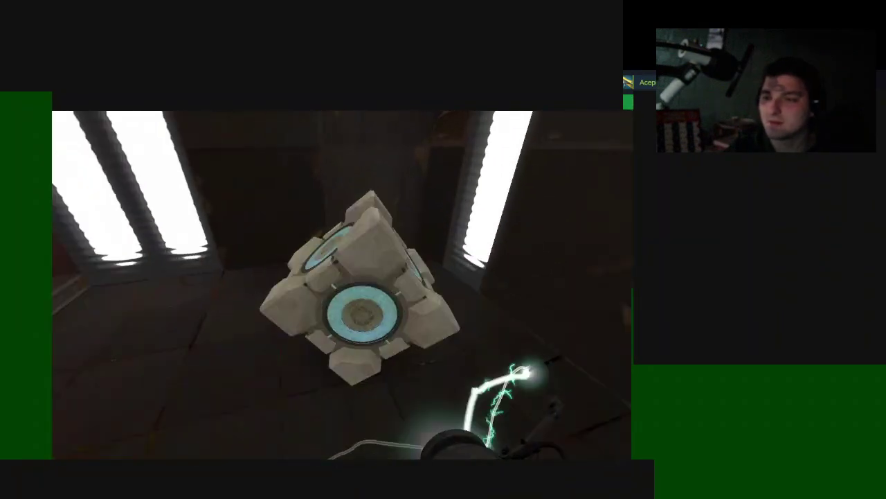
key("e")
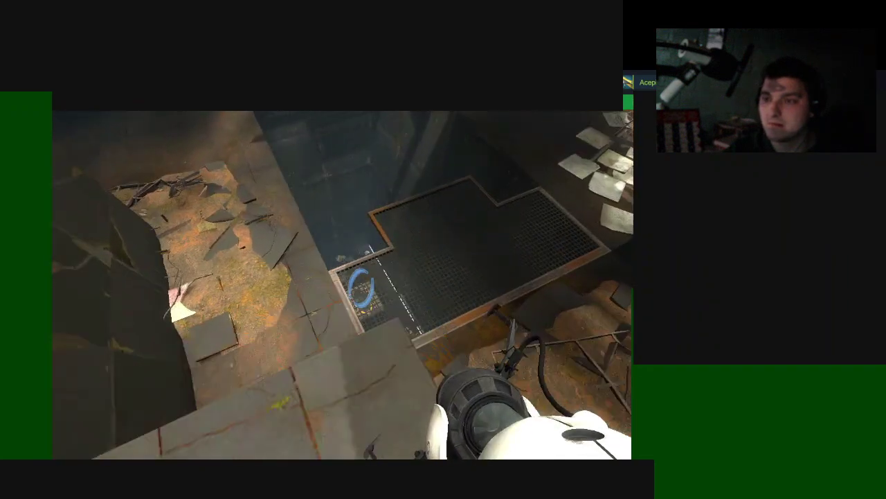
right_click(358, 290)
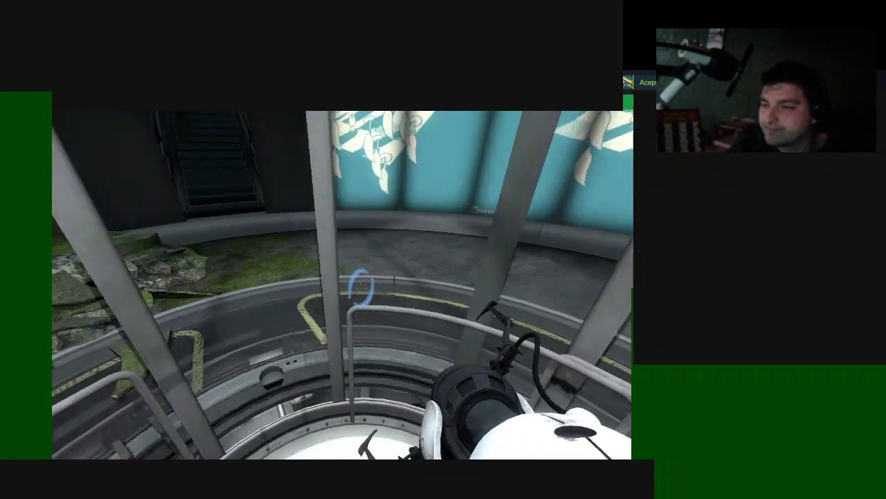
key("w")
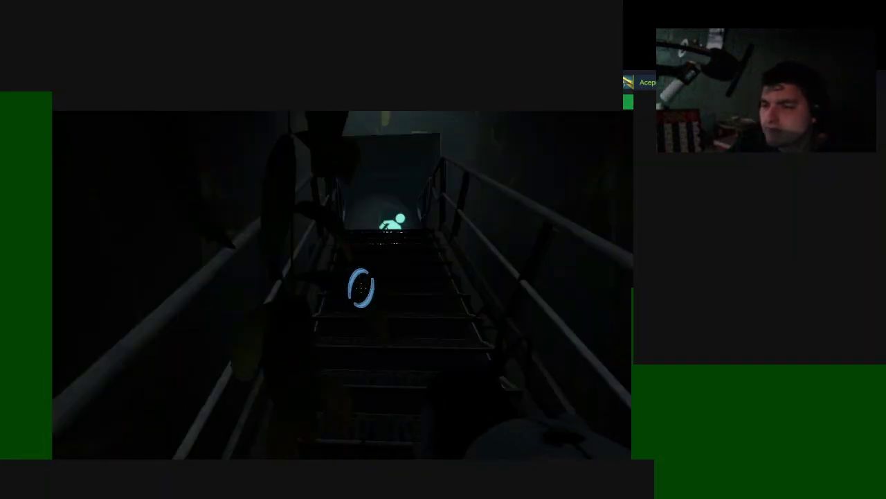
key("w")
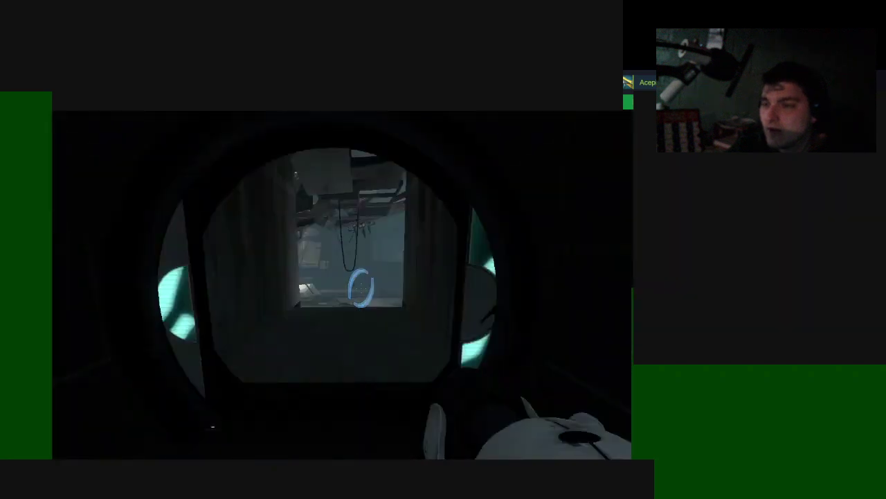
key("w")
key("w")
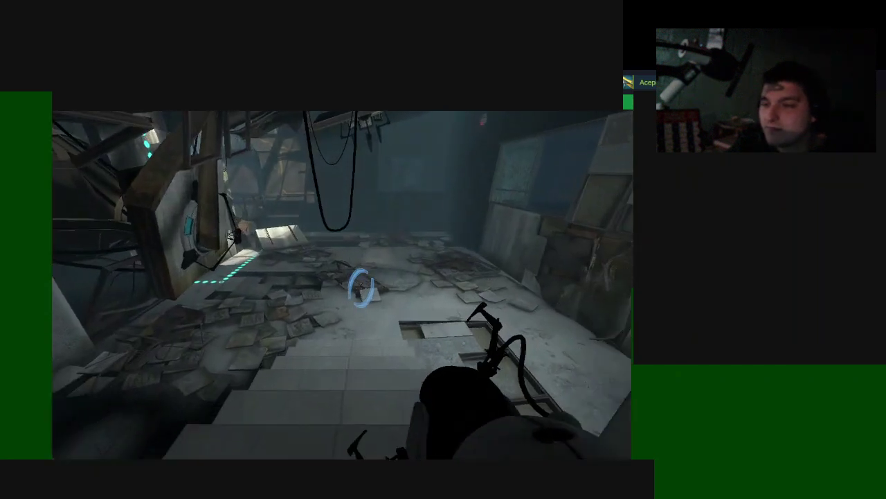
key("w")
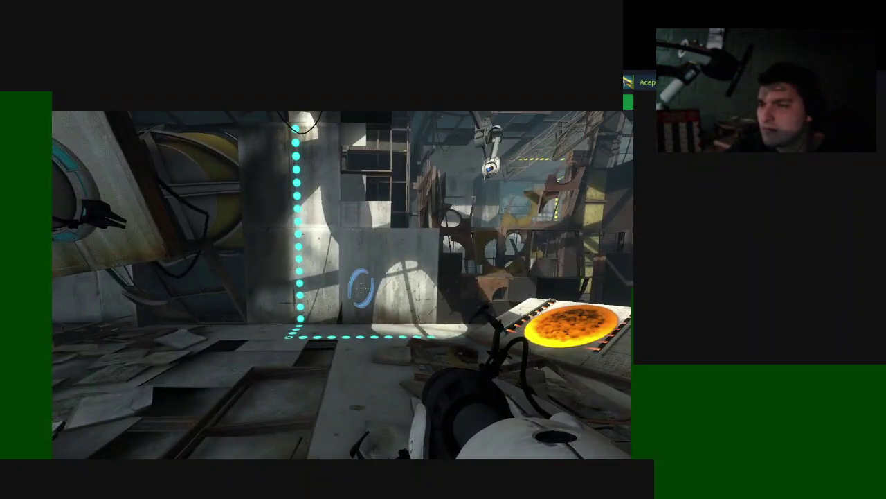
key("w")
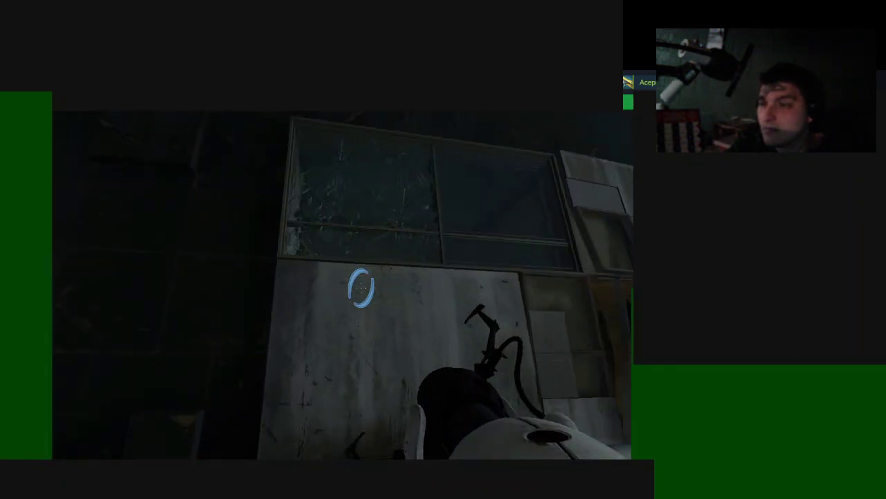
key("w")
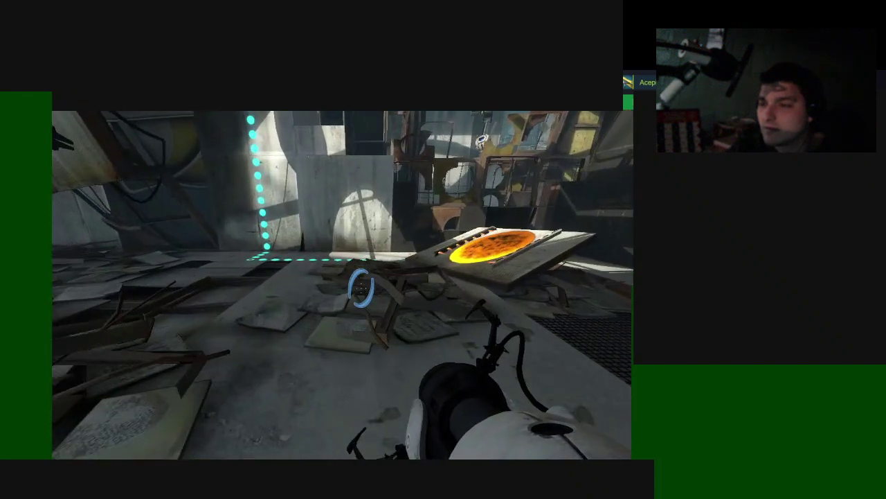
key("w")
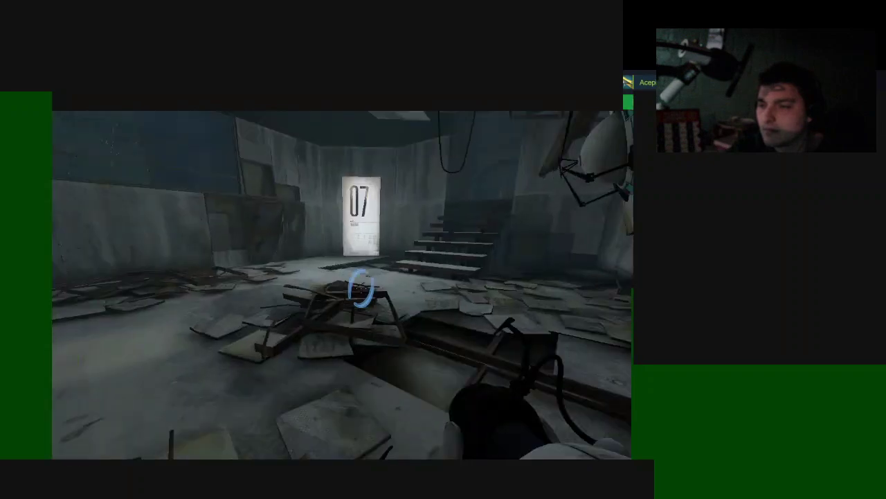
key("w")
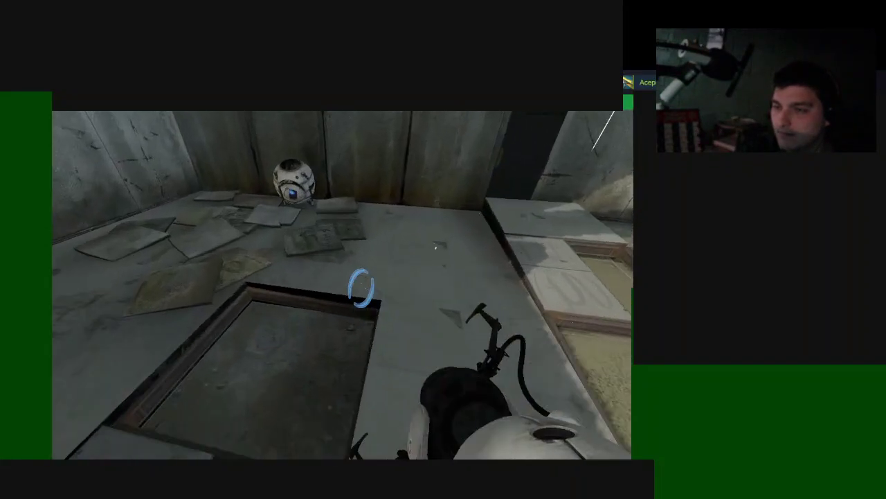
key("e")
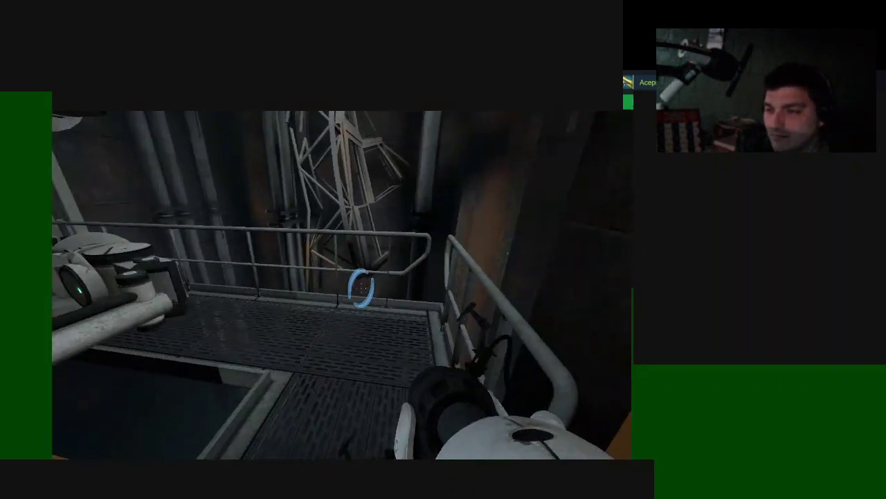
key("e")
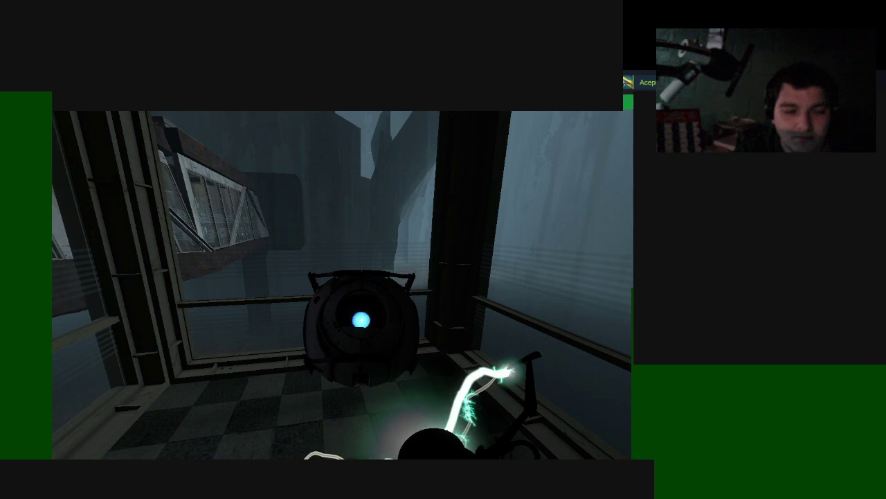
key("Escape")
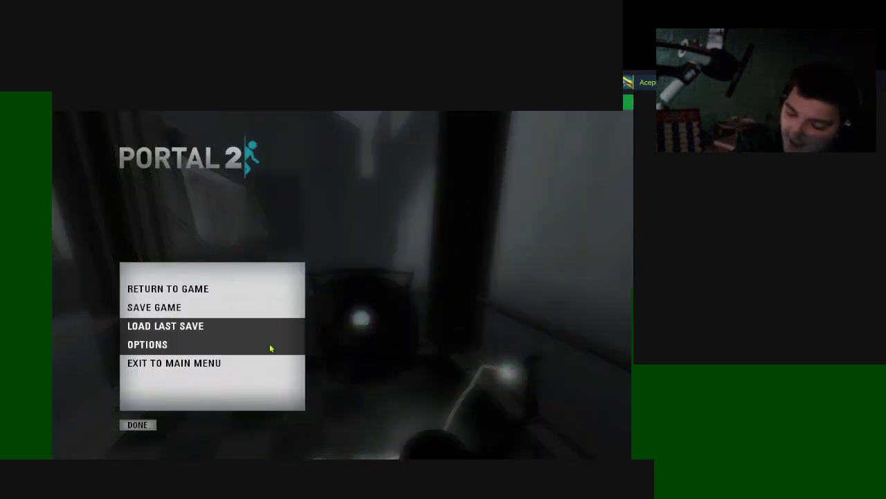
left_click(243, 307)
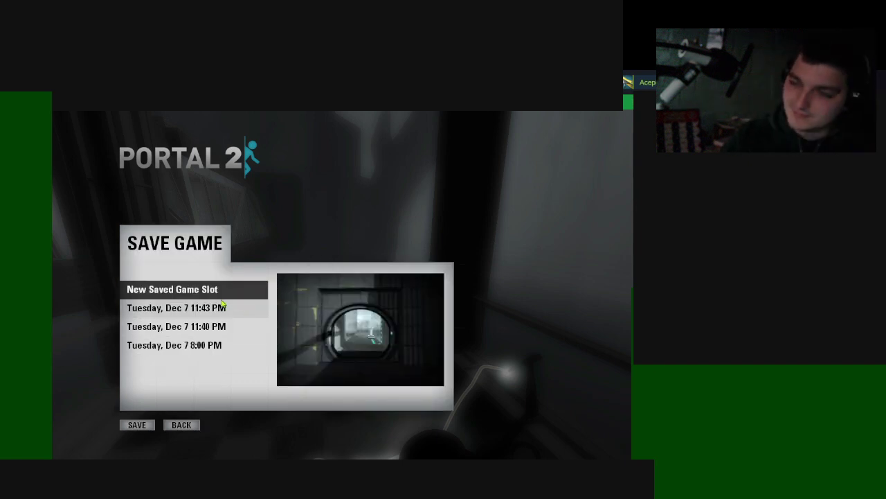
left_click(211, 309)
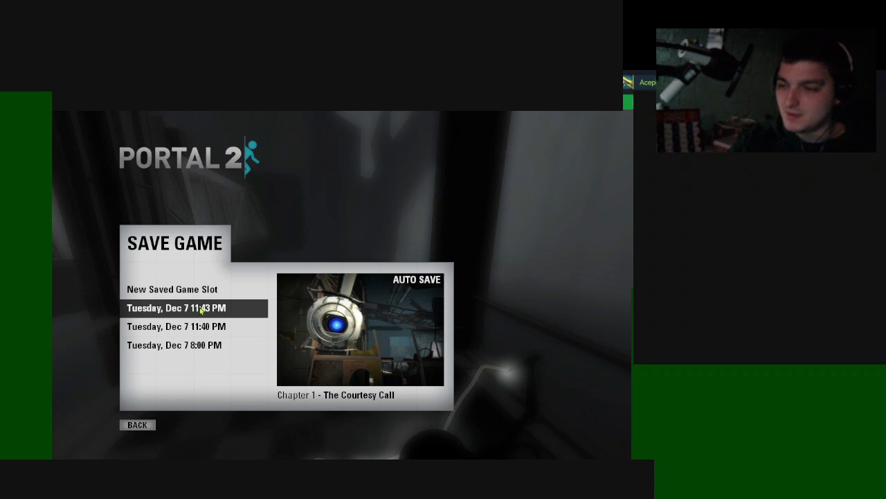
left_click(194, 327)
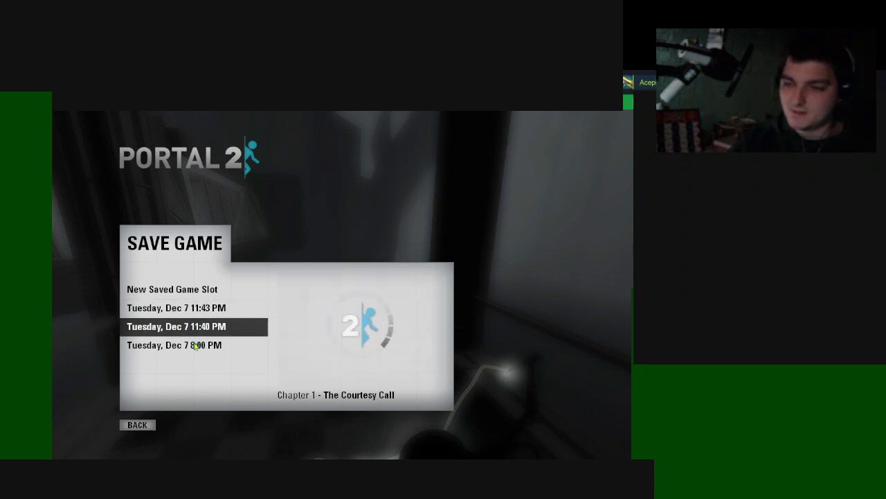
left_click(195, 346)
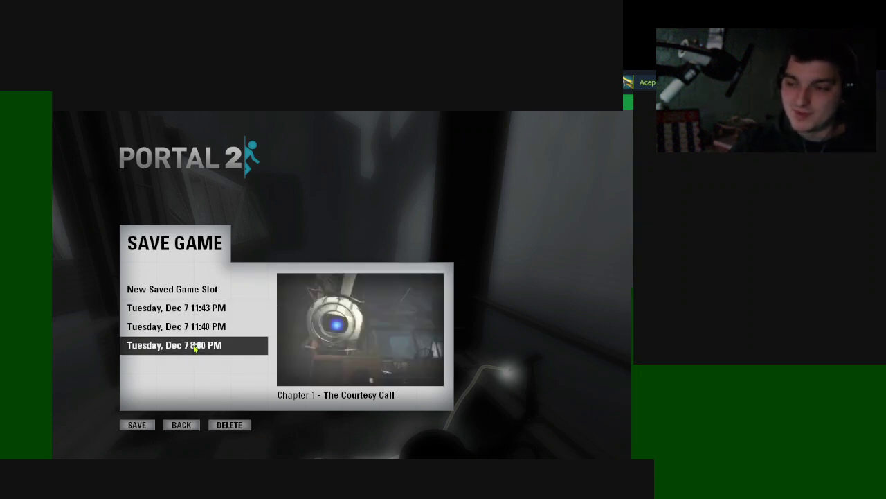
left_click(145, 427)
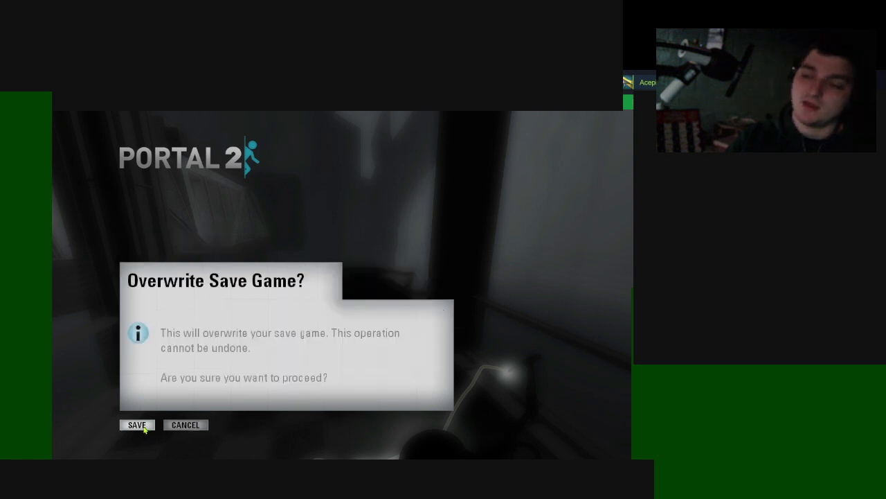
left_click(145, 429)
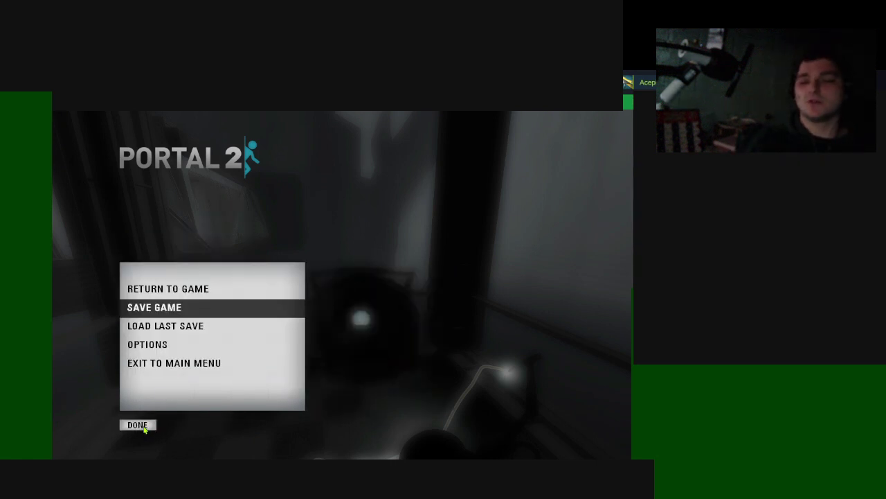